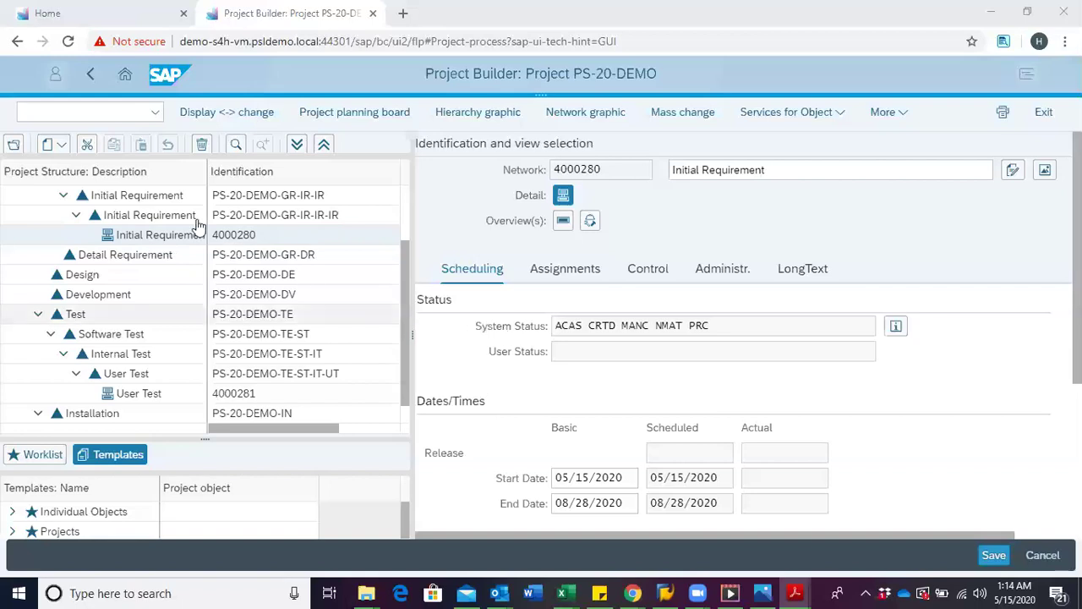
Step: Create internal activity 0001 'Gather Initial Requirement' in network 4000280 (Initial Requirement)
{"action": "left_click", "coordinate": [153, 242]}
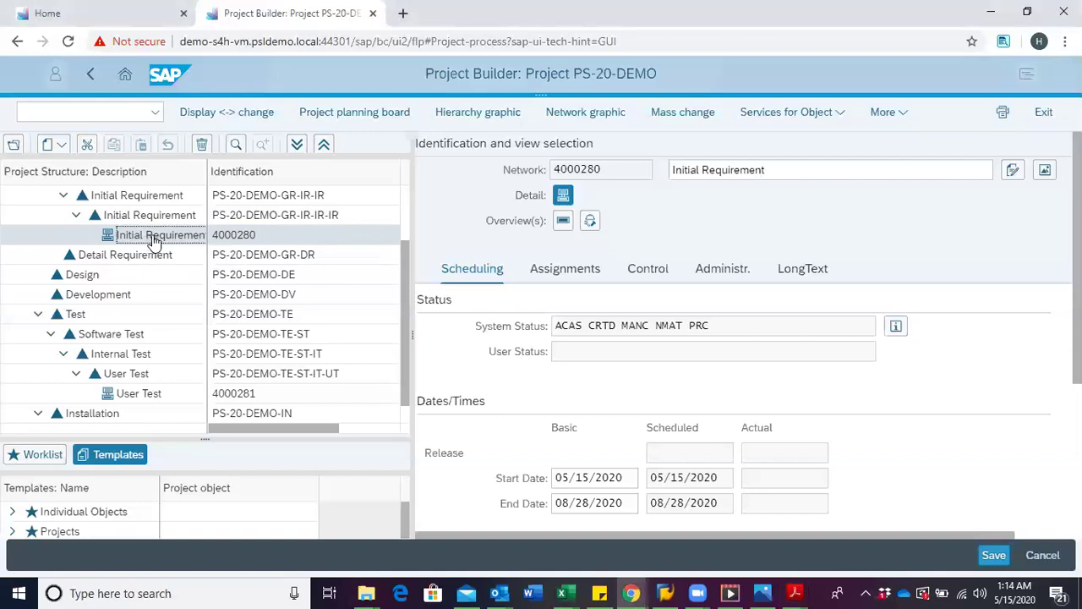
{"action": "right_click", "coordinate": [154, 242]}
{"action": "mouse_move", "coordinate": [214, 250]}
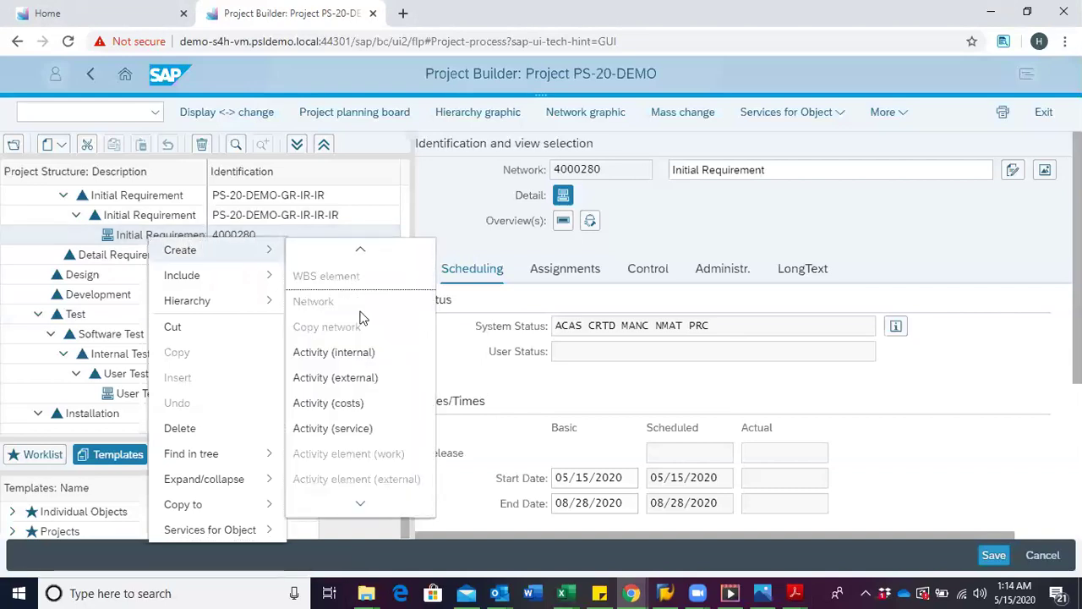
{"action": "left_click", "coordinate": [321, 355]}
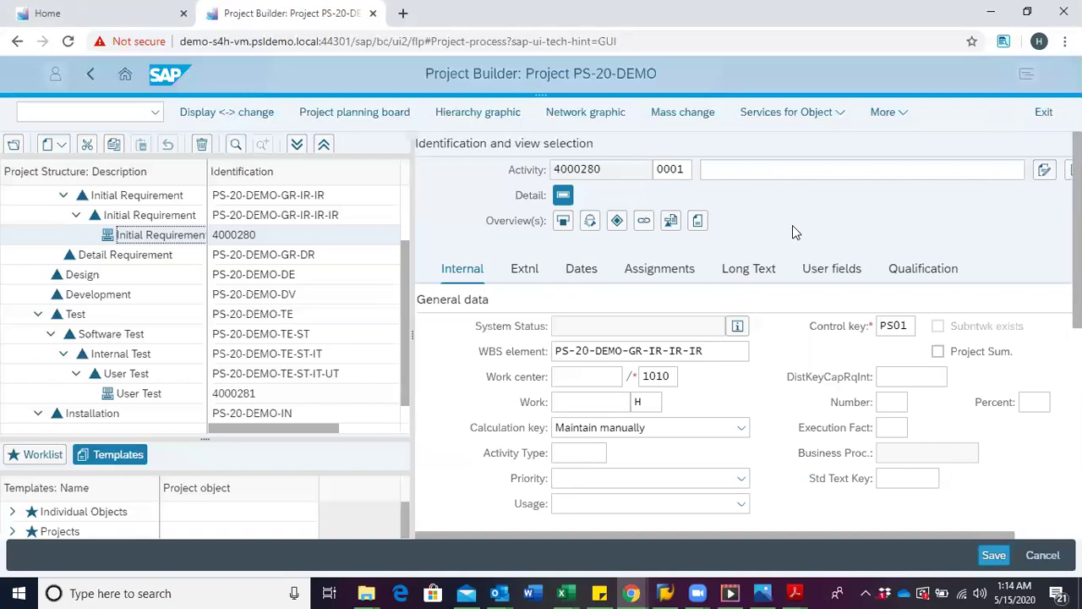
{"action": "left_click", "coordinate": [779, 167]}
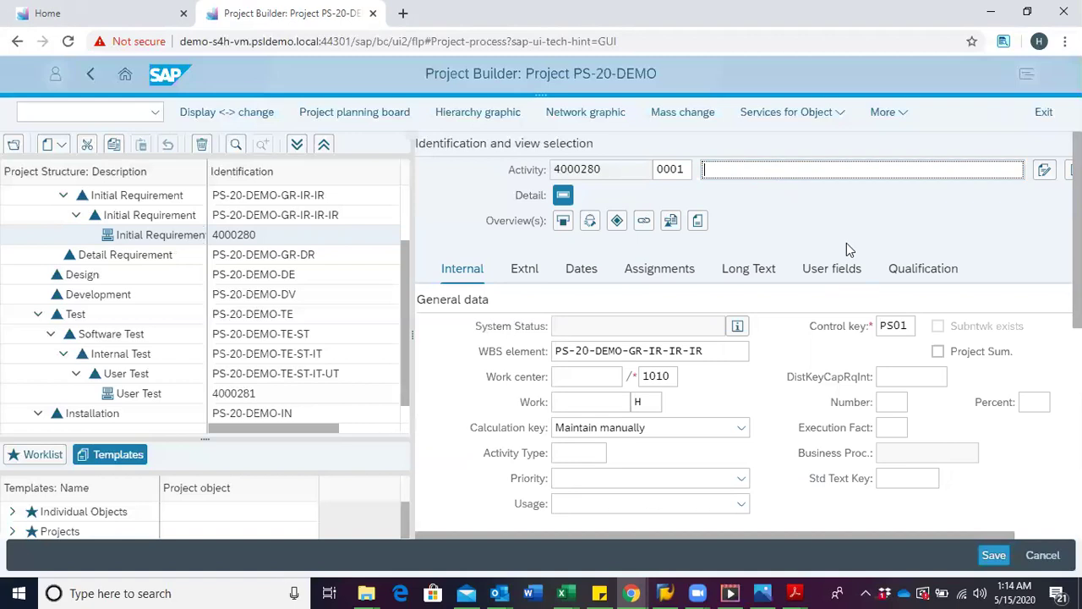
{"action": "type", "text": "Ga"}
{"action": "type", "text": "ther "}
{"action": "type", "text": "Initi"}
{"action": "type", "text": "al Requi"}
{"action": "type", "text": "rement"}
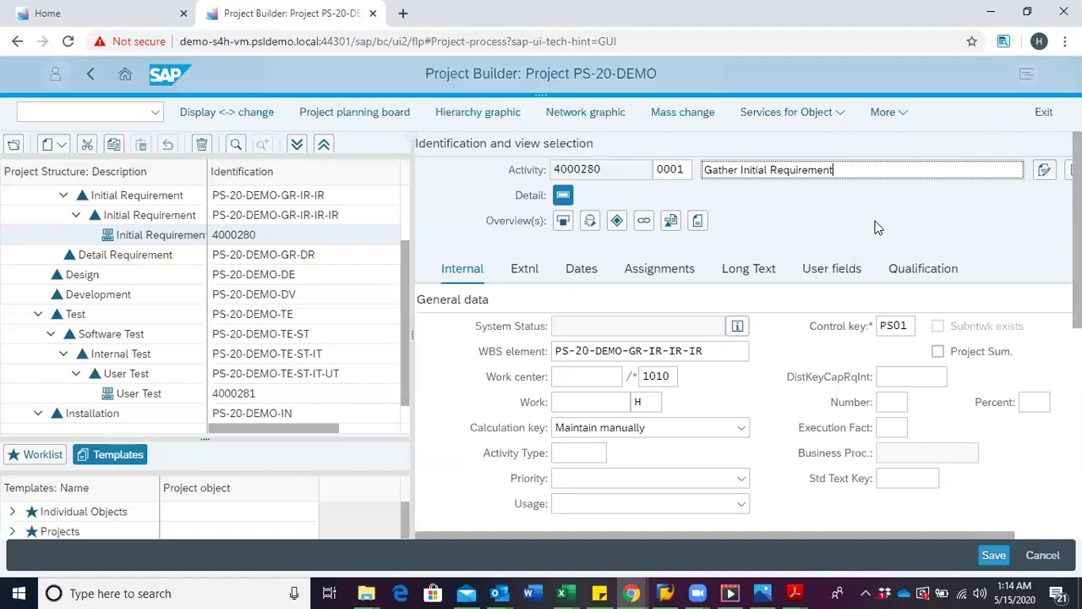
{"action": "key", "text": "Return"}
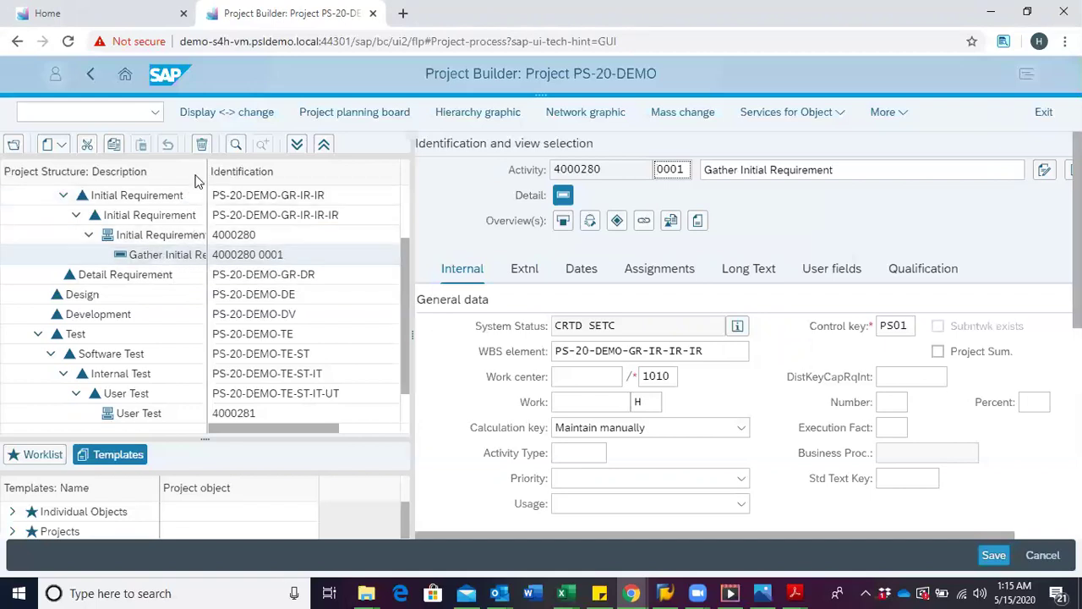
Step: Drag the Description column border right so full activity names show in the structure tree
{"action": "left_click_drag", "start_coordinate": [204, 165], "coordinate": [261, 165]}
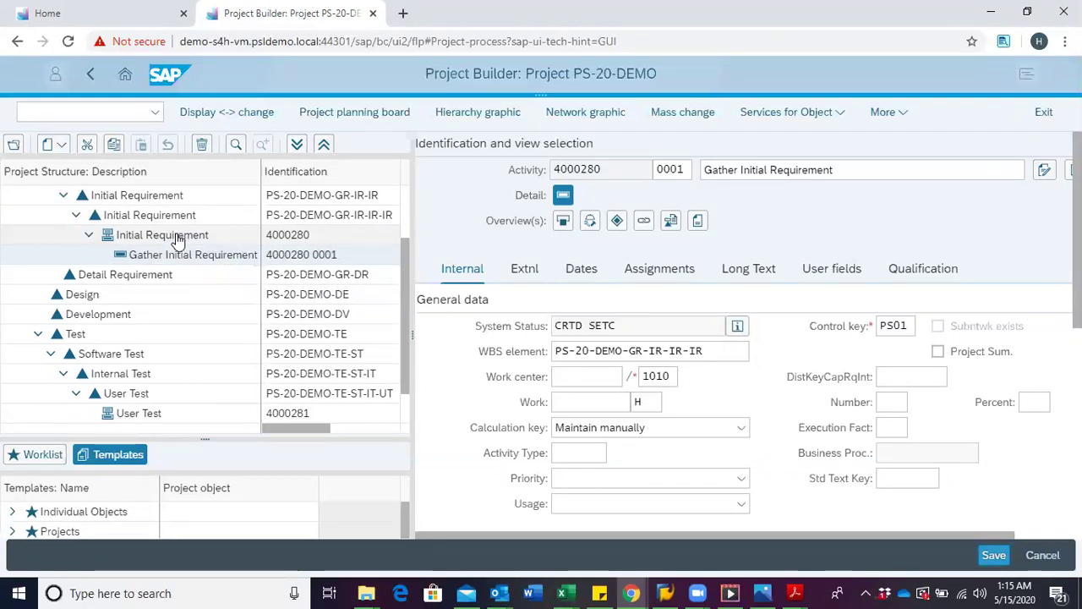
Step: Create internal activity 0002 'Evaluate Initial Requirement' in network 4000280
{"action": "left_click", "coordinate": [174, 236]}
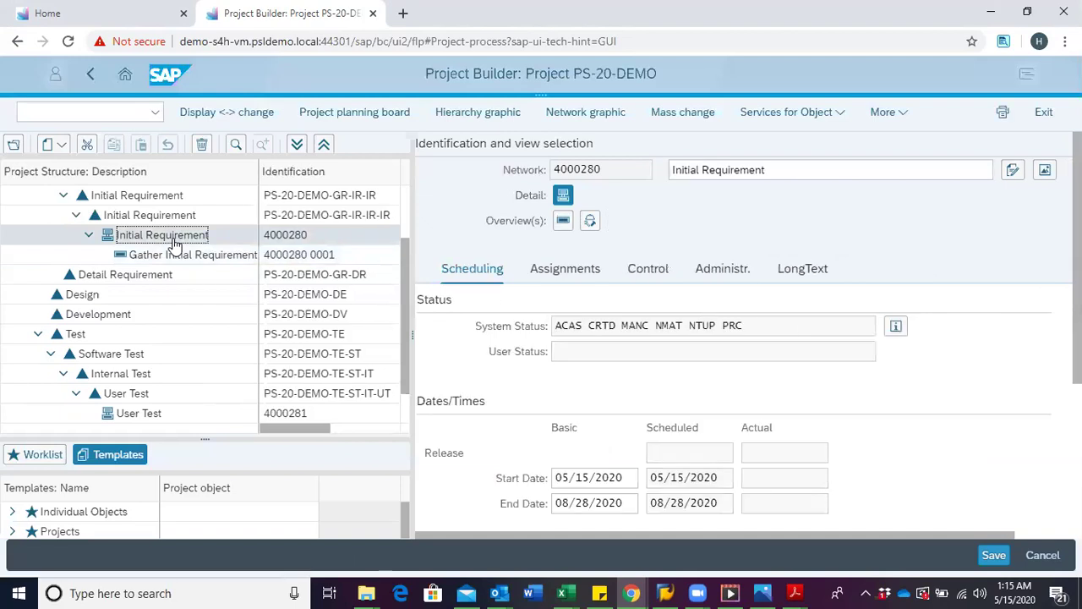
{"action": "right_click", "coordinate": [173, 241]}
{"action": "mouse_move", "coordinate": [243, 252]}
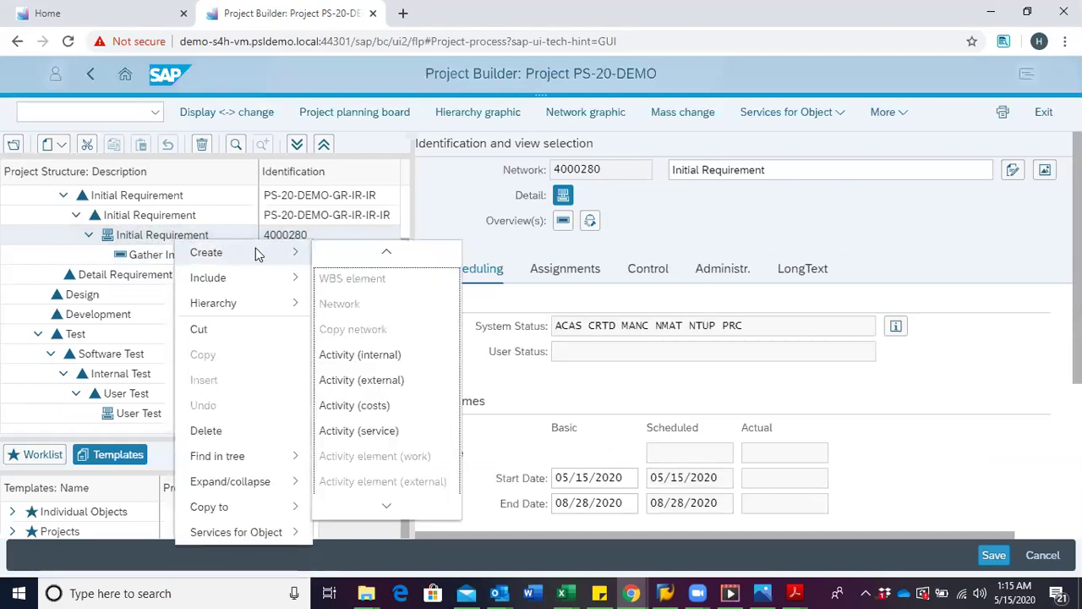
{"action": "left_click", "coordinate": [360, 355]}
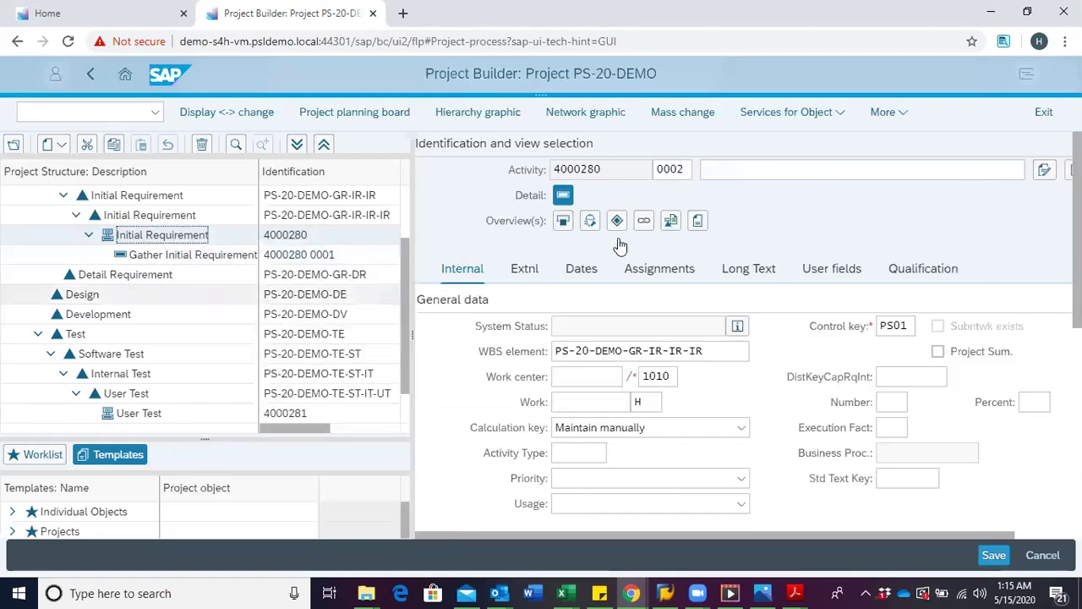
{"action": "left_click", "coordinate": [782, 171]}
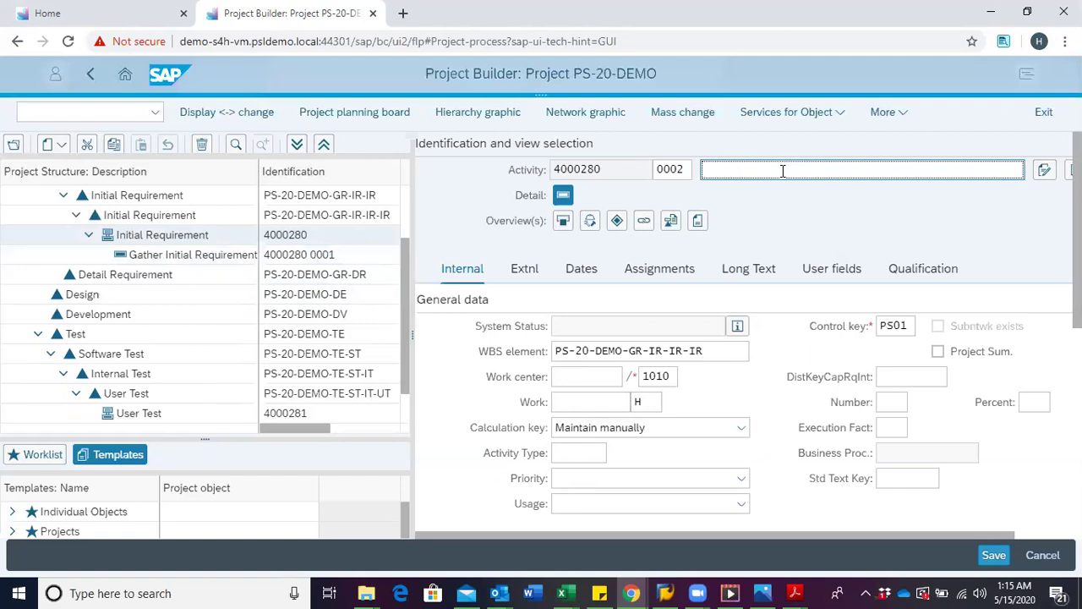
{"action": "type", "text": "E"}
{"action": "type", "text": "va"}
{"action": "type", "text": "l"}
{"action": "type", "text": "uate"}
{"action": "type", "text": " Init"}
{"action": "type", "text": "ial Re"}
{"action": "type", "text": "Re"}
{"action": "type", "text": "quirem"}
{"action": "type", "text": "en"}
{"action": "type", "text": "t"}
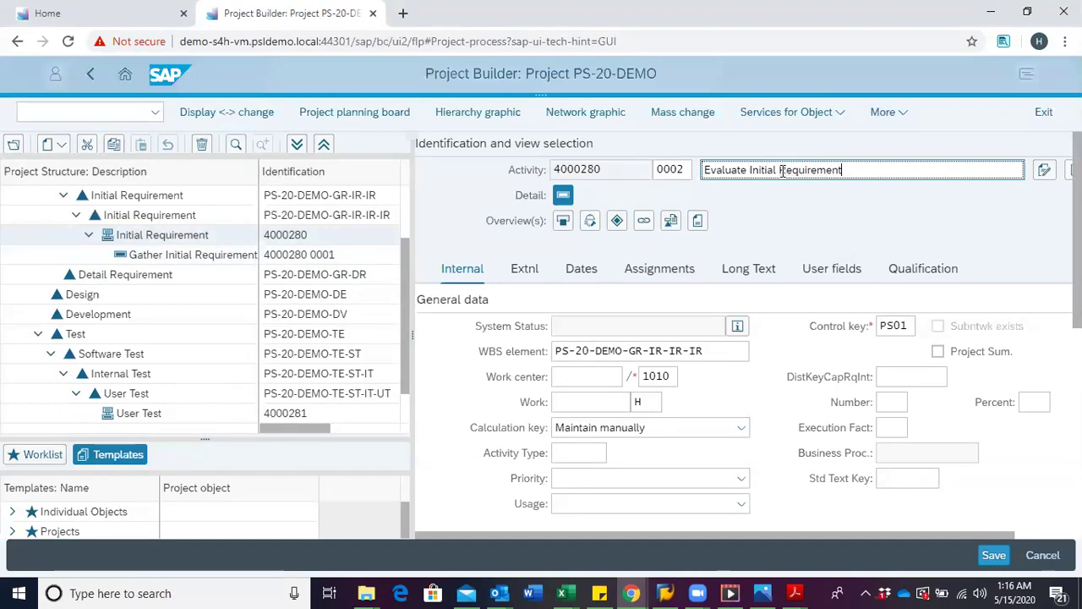
{"action": "key", "text": "Return"}
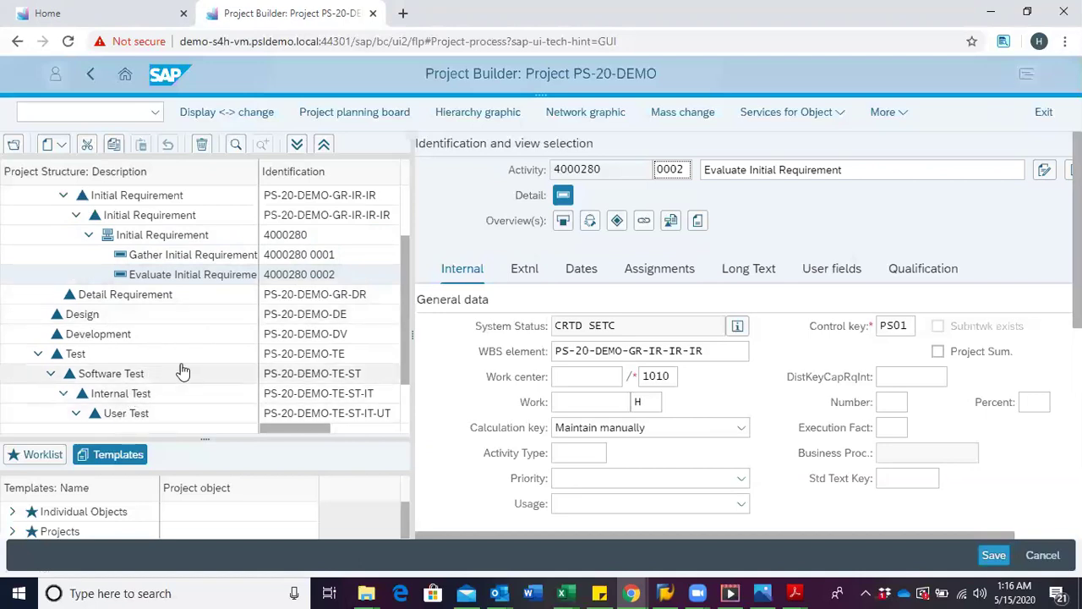
Step: Create internal activity 0001 'User Acceptance Test' in the User Test network 4000281
{"action": "scroll", "coordinate": [181, 367], "scroll_direction": "down", "scroll_amount": 1}
{"action": "scroll", "coordinate": [235, 355], "scroll_direction": "down", "scroll_amount": 1}
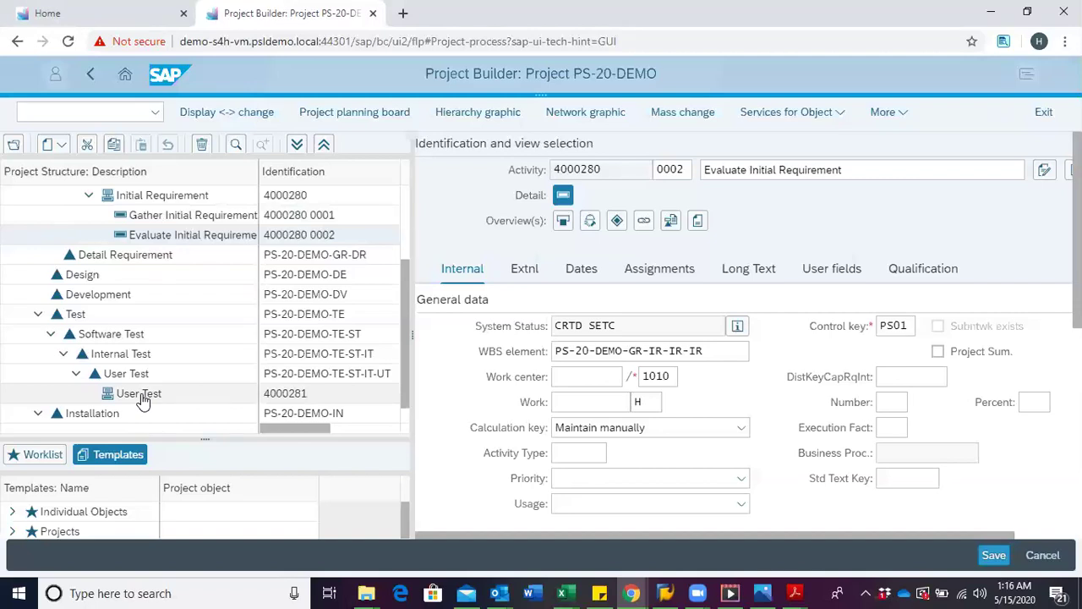
{"action": "left_click", "coordinate": [140, 394]}
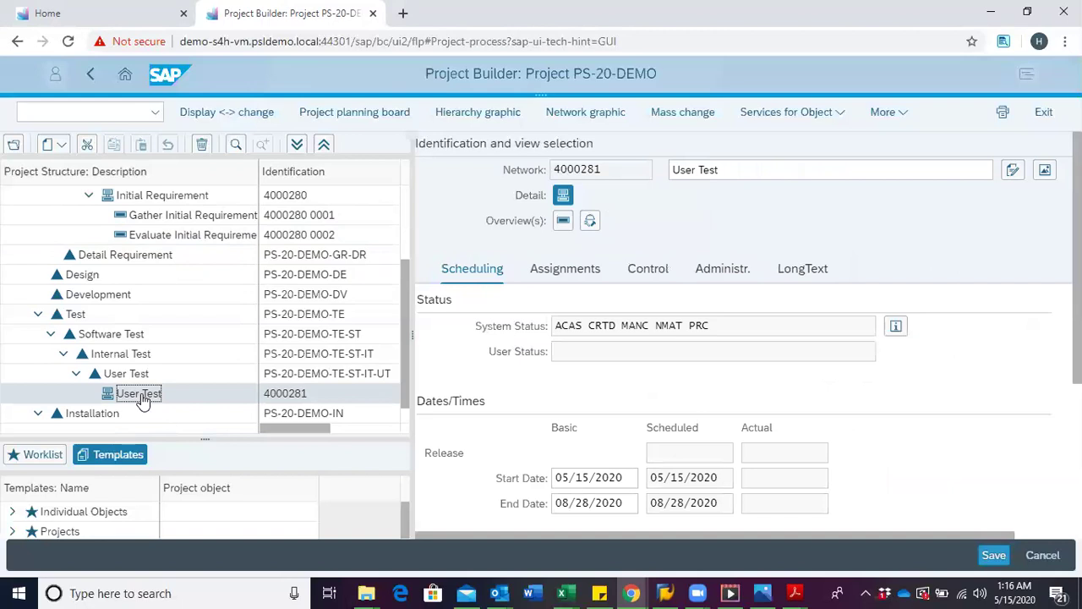
{"action": "right_click", "coordinate": [142, 400]}
{"action": "mouse_move", "coordinate": [210, 284]}
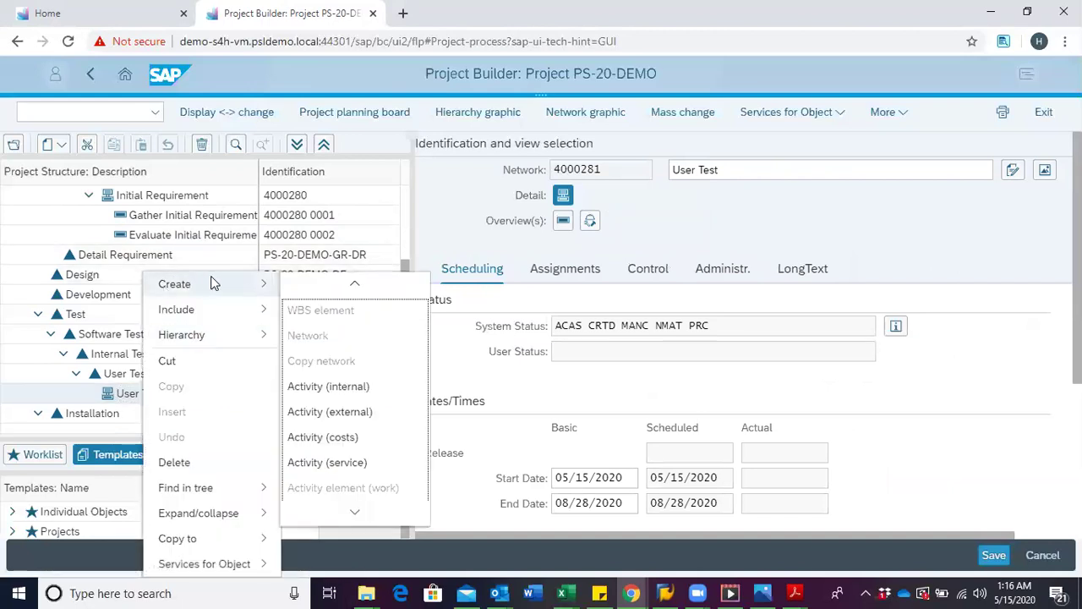
{"action": "left_click", "coordinate": [354, 392]}
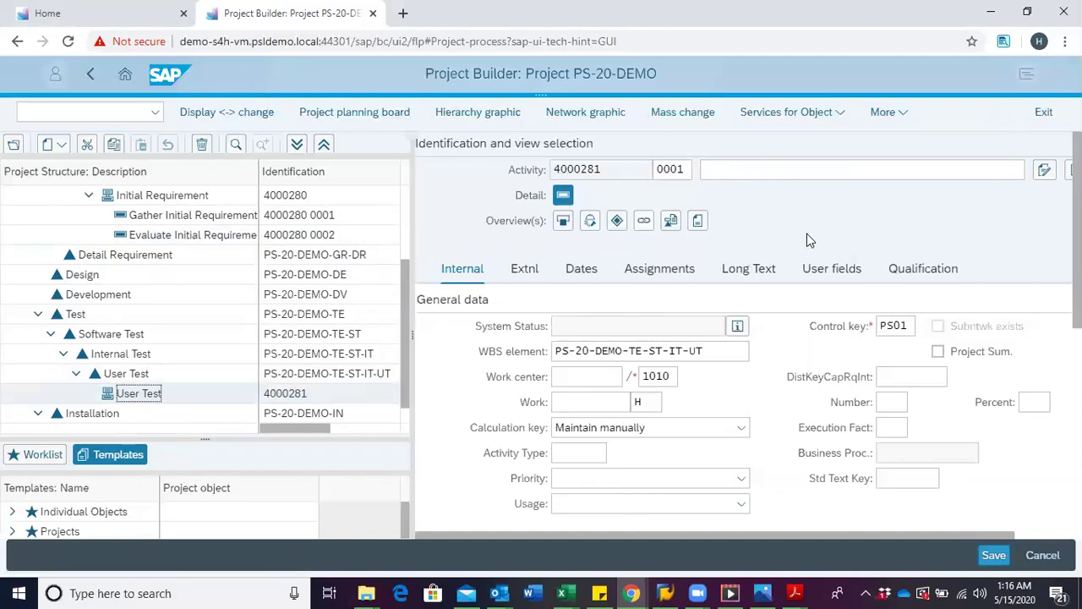
{"action": "left_click", "coordinate": [807, 170]}
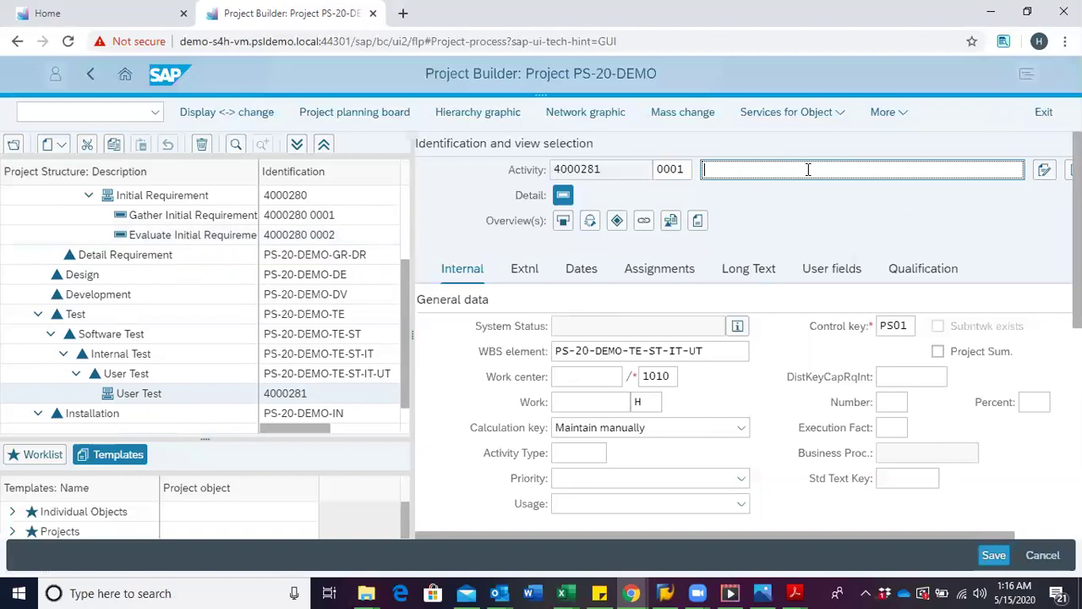
{"action": "type", "text": "Us"}
{"action": "type", "text": "er Acc"}
{"action": "type", "text": "ept"}
{"action": "type", "text": "ance"}
{"action": "type", "text": " T"}
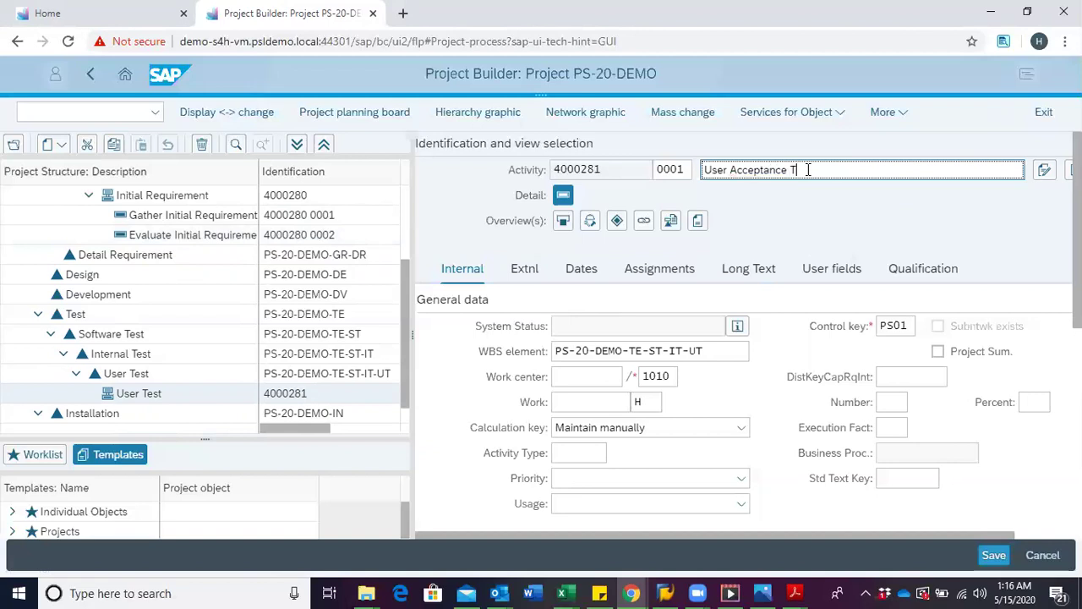
{"action": "type", "text": "est"}
{"action": "key", "text": "Return"}
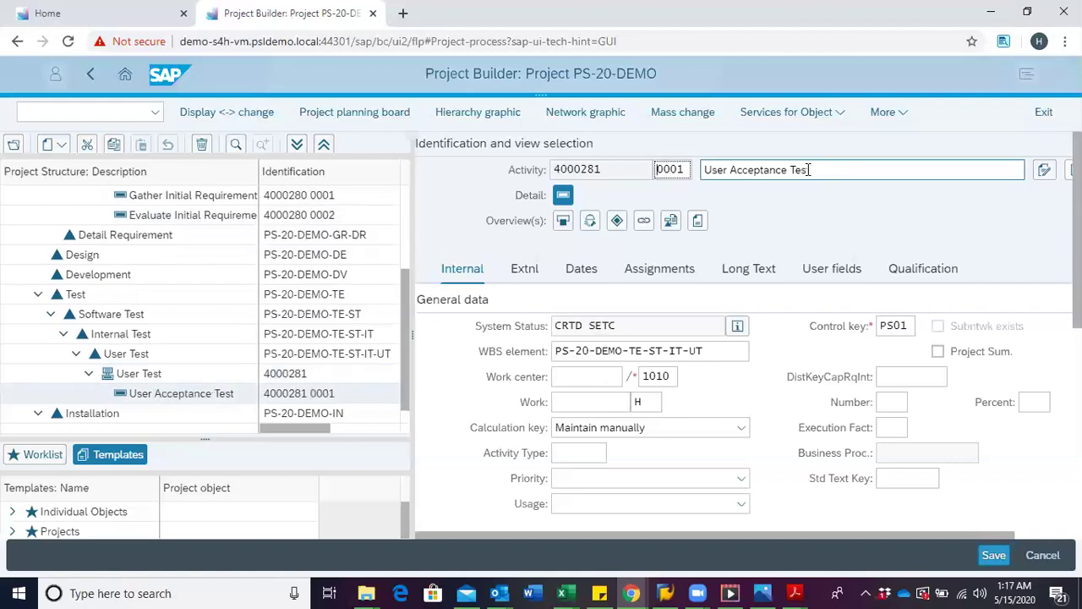